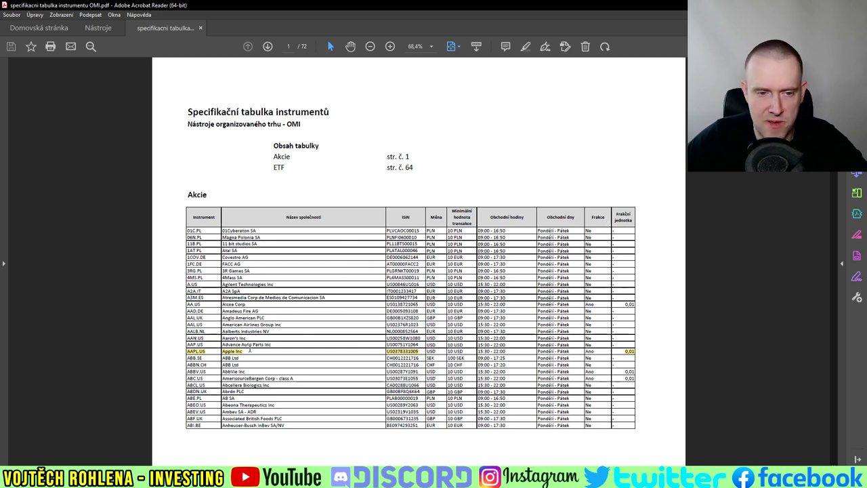
Examine the Apple Inc row's fractional trading entries in the OMI instrument specification table and compare with its xStation chart.
{"action": "double_click", "coordinate": [589, 351]}
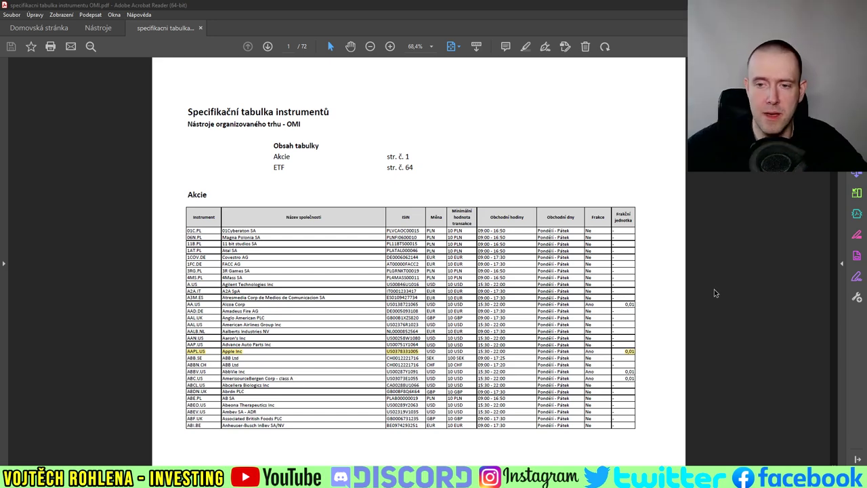
{"action": "mouse_move", "coordinate": [839, 262]}
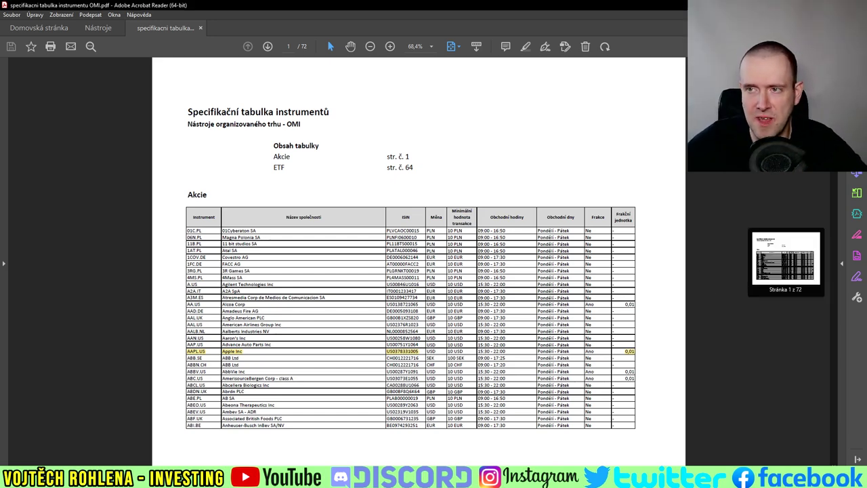
{"action": "left_click_drag", "start_coordinate": [843, 263], "coordinate": [843, 274]}
{"action": "left_click_drag", "start_coordinate": [834, 133], "coordinate": [795, 455]}
{"action": "key", "text": "alt+Tab"}
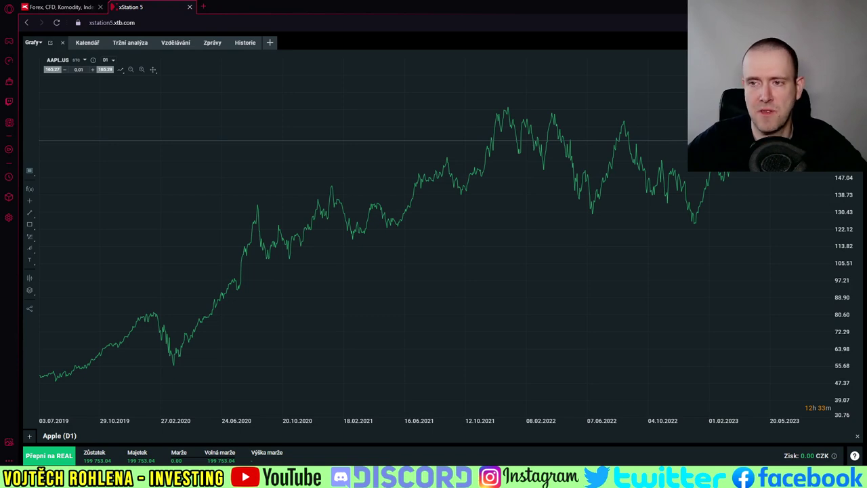
{"action": "key", "text": "alt+Tab"}
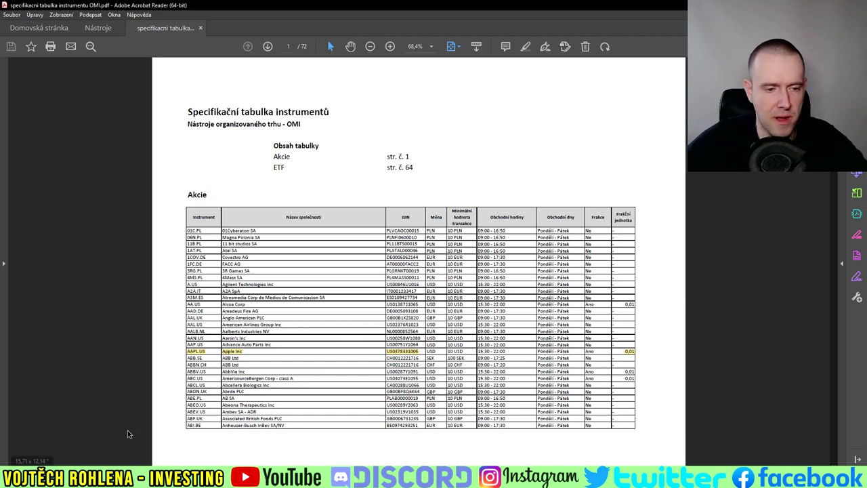
Switch to xStation 5 and open an immediate-execution order for Apple (AAPL.US).
{"action": "key", "text": "alt+Tab"}
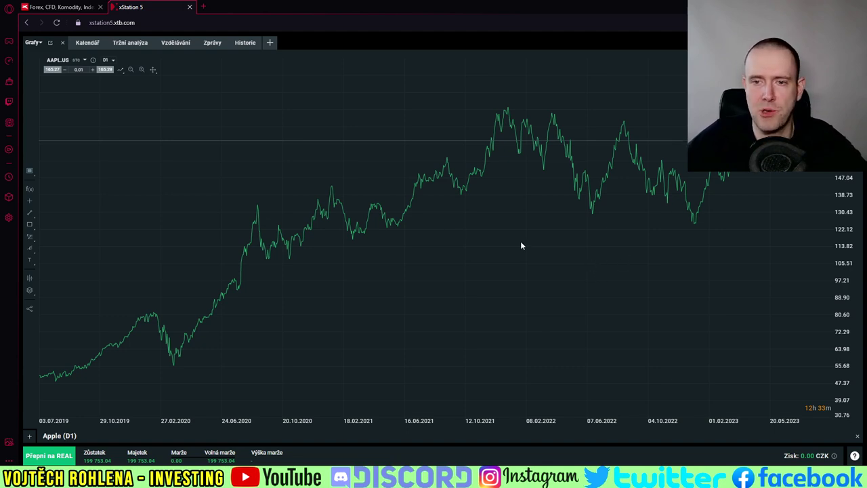
{"action": "right_click", "coordinate": [434, 213]}
{"action": "left_click", "coordinate": [455, 218]}
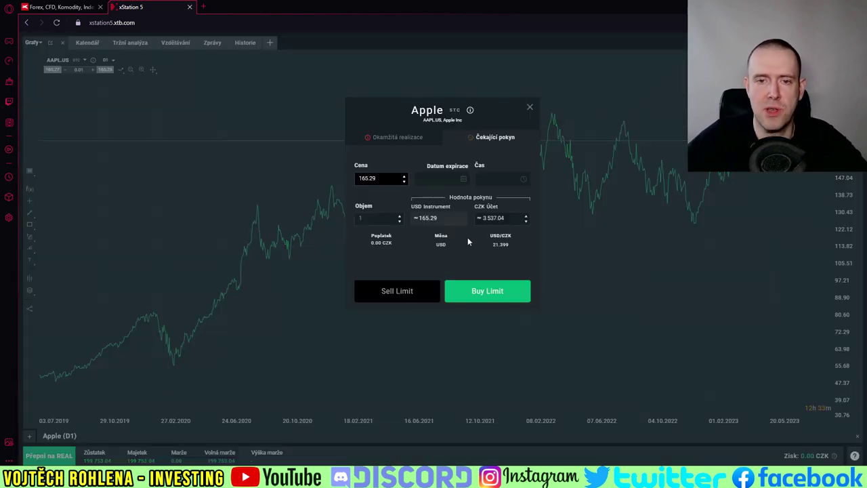
{"action": "left_click", "coordinate": [410, 140]}
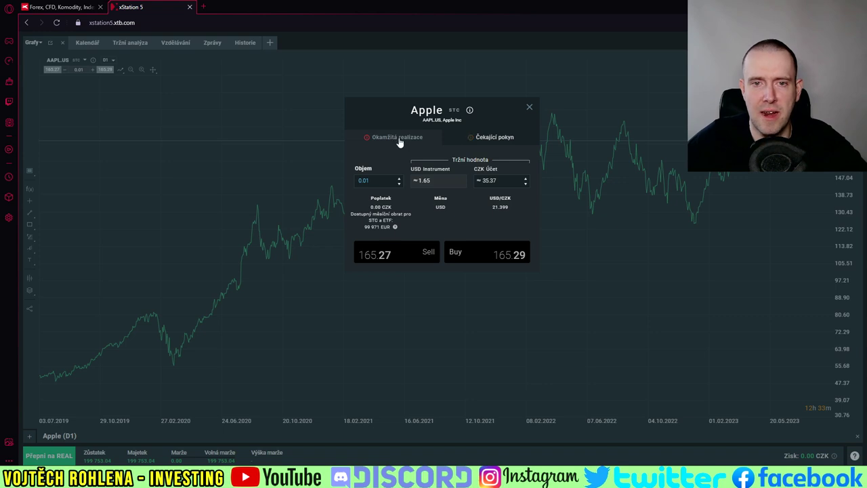
Set the Apple order's volume to 0.1 and move the order window slightly lower on the chart.
{"action": "double_click", "coordinate": [375, 181]}
{"action": "type", "text": "0"}
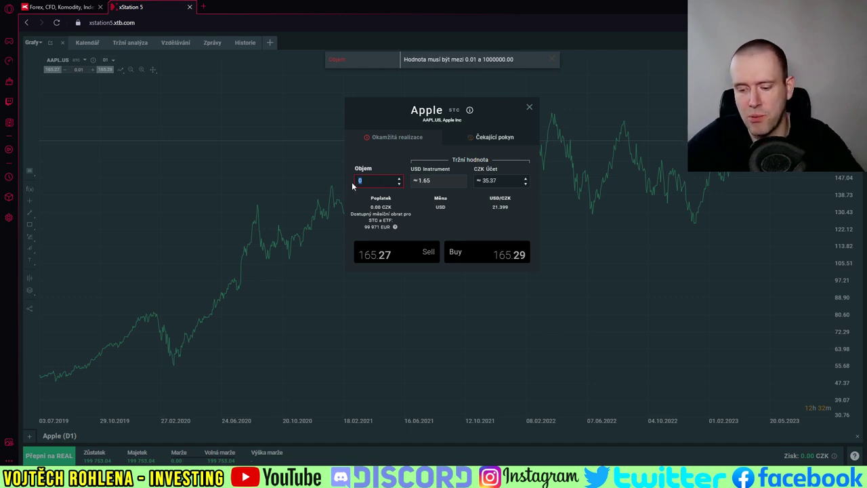
{"action": "key", "text": "BackSpace"}
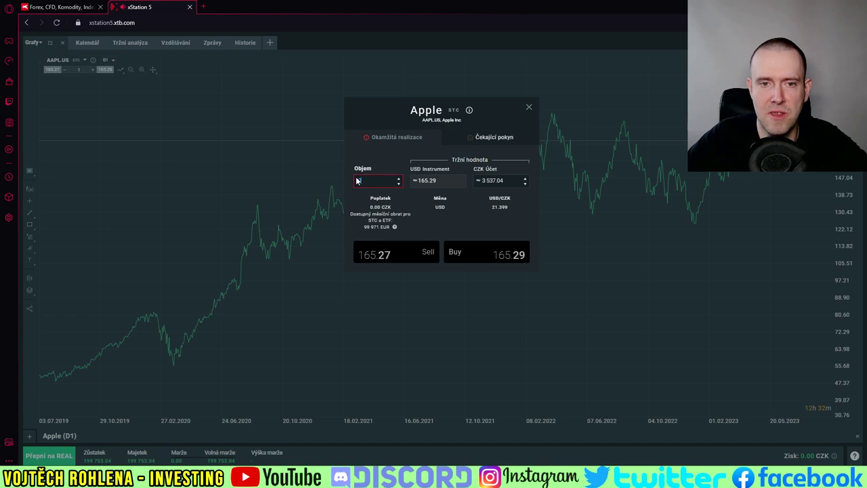
{"action": "type", "text": "0.1"}
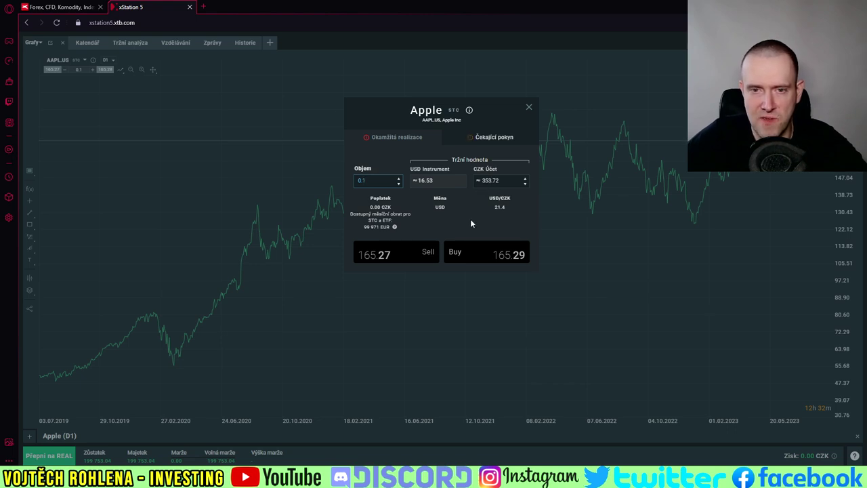
{"action": "left_click_drag", "start_coordinate": [471, 218], "coordinate": [486, 248]}
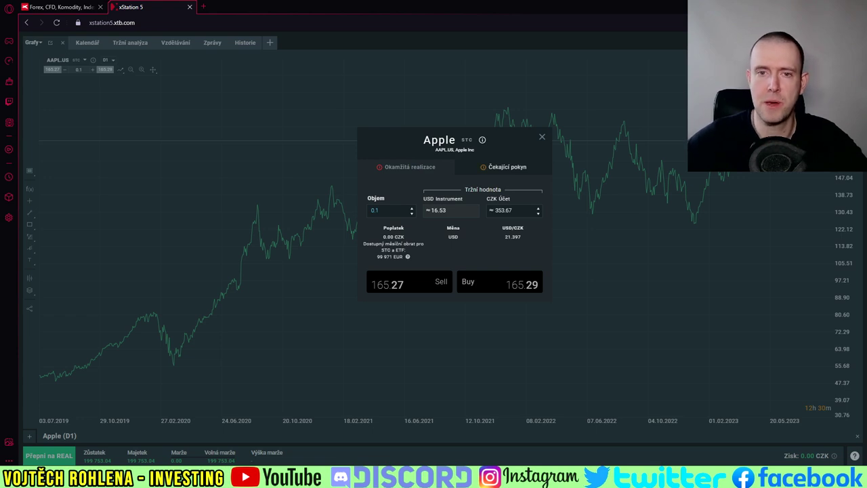
Check the minimum order value in Apple's basic instrument information, and set the order volume to 0.01.
{"action": "left_click", "coordinate": [482, 140]}
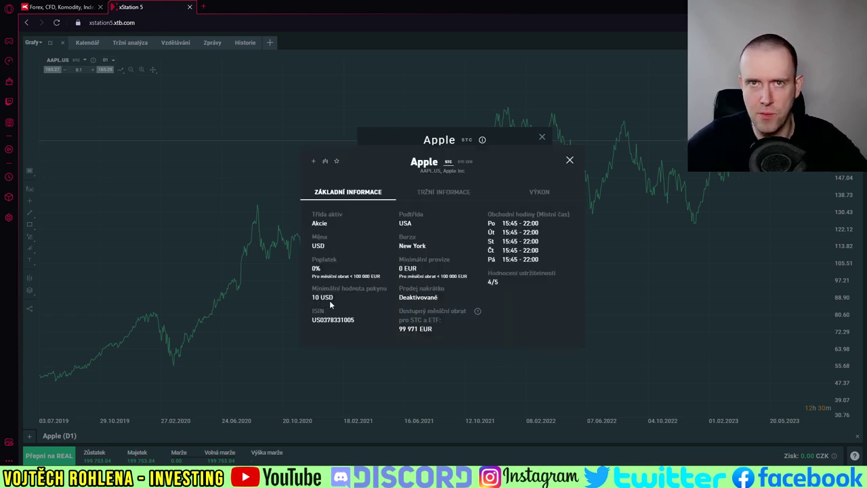
{"action": "left_click", "coordinate": [569, 161]}
{"action": "type", "text": "01"}
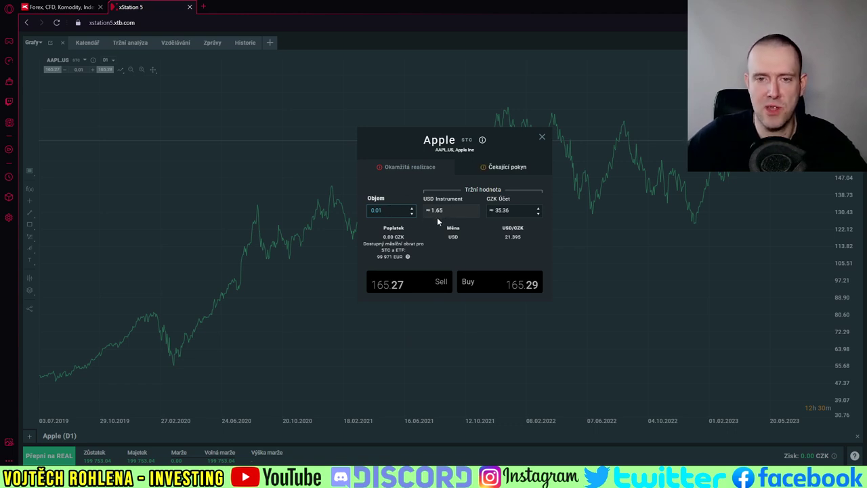
Change the volume of Apple's immediate-execution order to 0.1.
{"action": "left_click", "coordinate": [384, 213]}
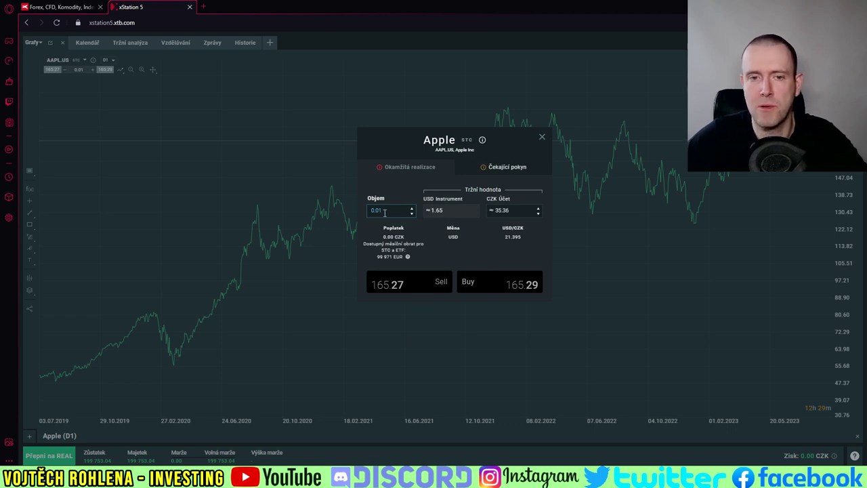
{"action": "key", "text": "BackSpace"}
{"action": "key", "text": "BackSpace"}
{"action": "type", "text": "1"}
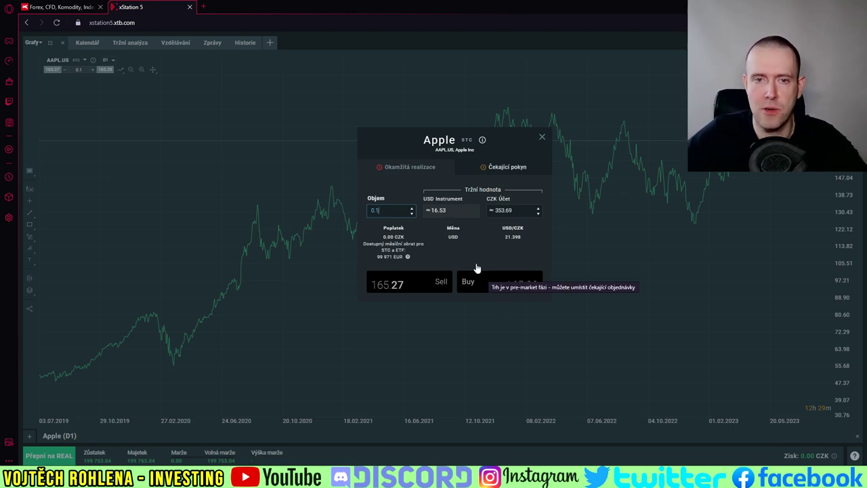
{"action": "mouse_move", "coordinate": [381, 171]}
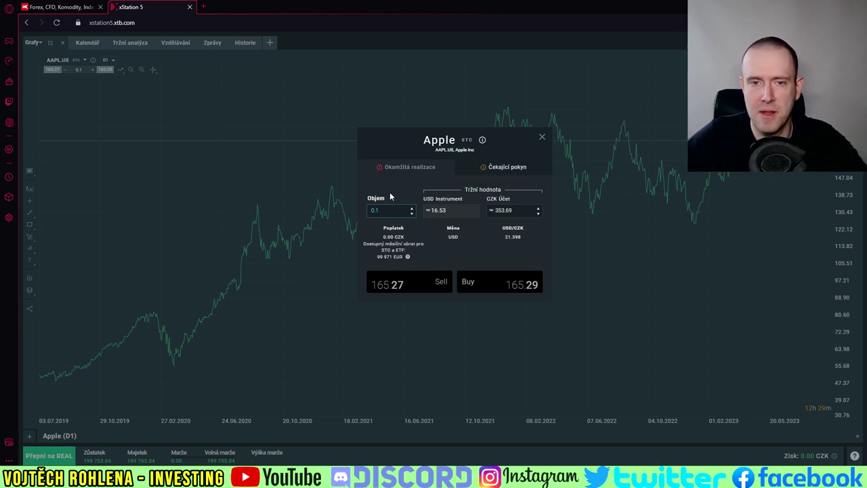
Try a volume of 0 in Apple's pending order and return to immediate execution.
{"action": "left_click", "coordinate": [491, 169]}
{"action": "left_click", "coordinate": [400, 248]}
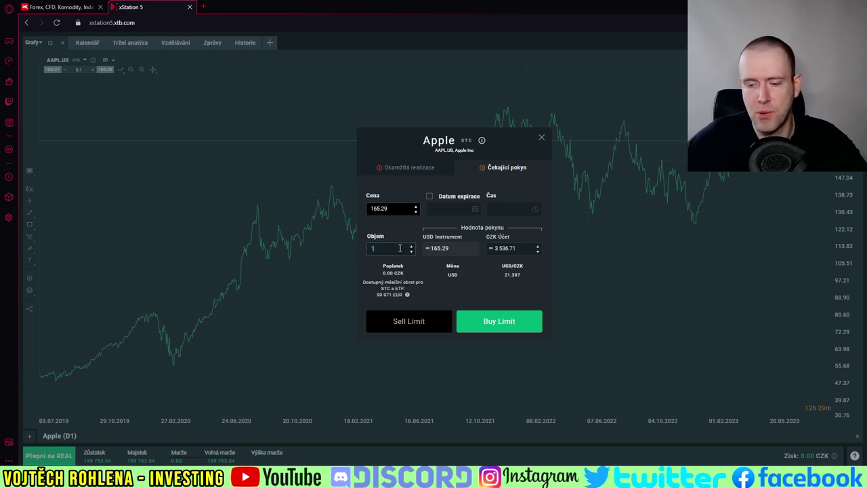
{"action": "type", "text": "0"}
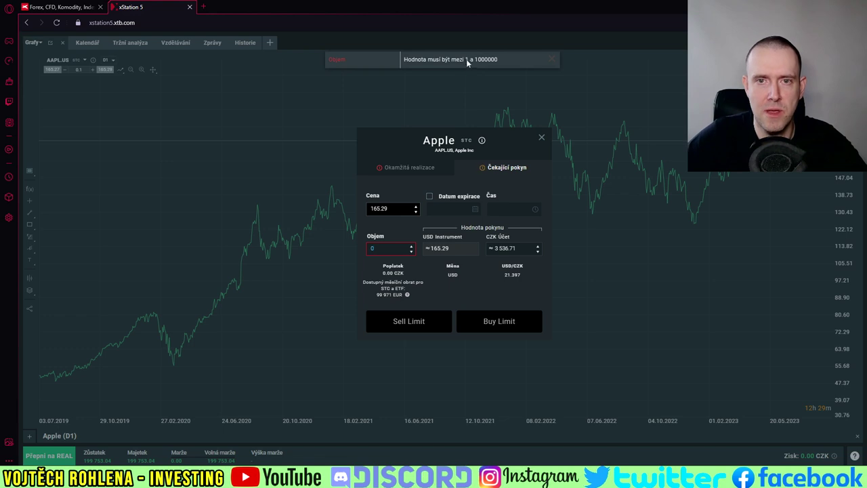
{"action": "left_click", "coordinate": [425, 175]}
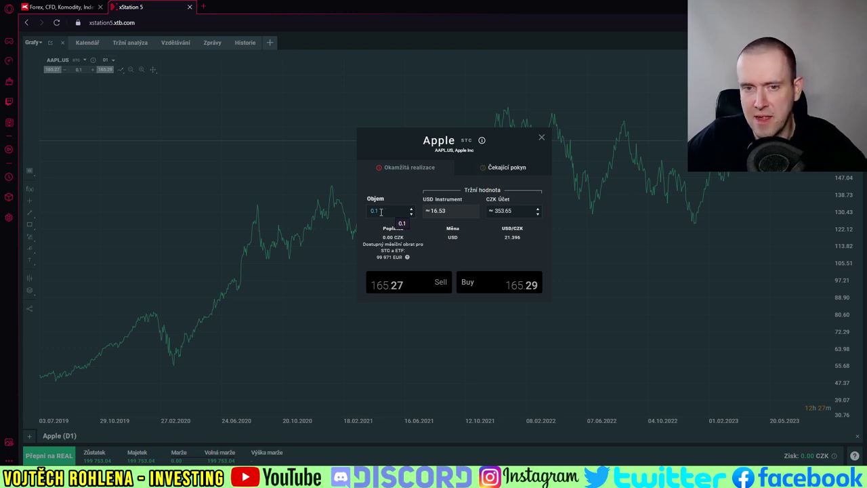
Set the market value of the Apple order to 1000 in the CZK account currency.
{"action": "left_click", "coordinate": [500, 211]}
{"action": "left_click_drag", "start_coordinate": [508, 211], "coordinate": [490, 210]}
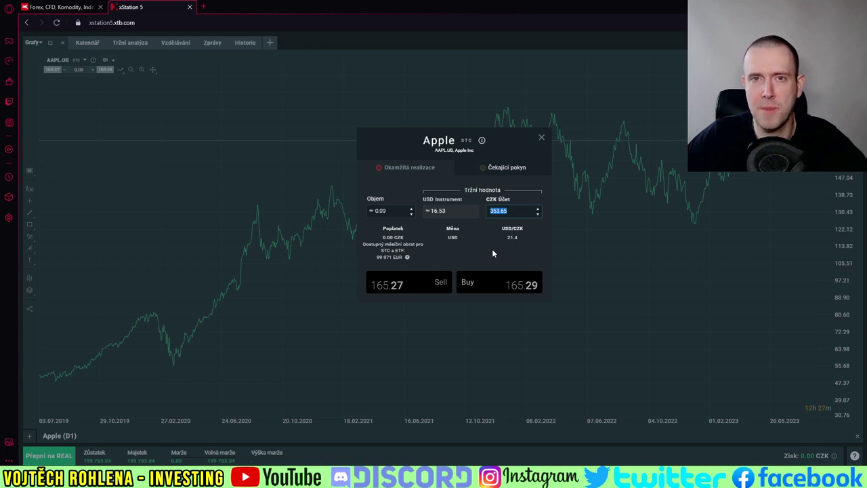
{"action": "type", "text": "1000"}
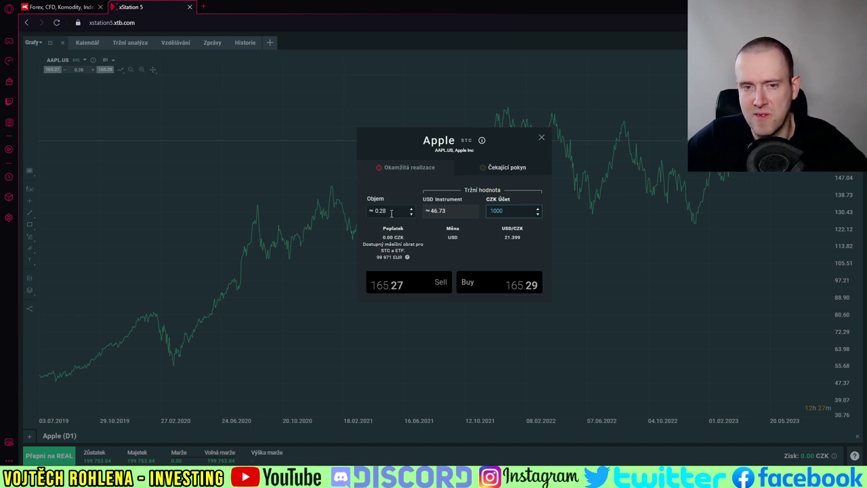
{"action": "double_click", "coordinate": [491, 210]}
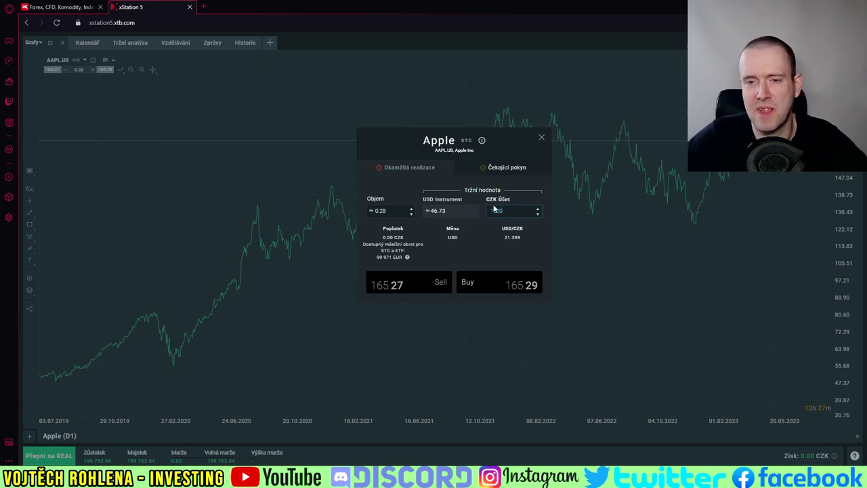
{"action": "left_click", "coordinate": [511, 208]}
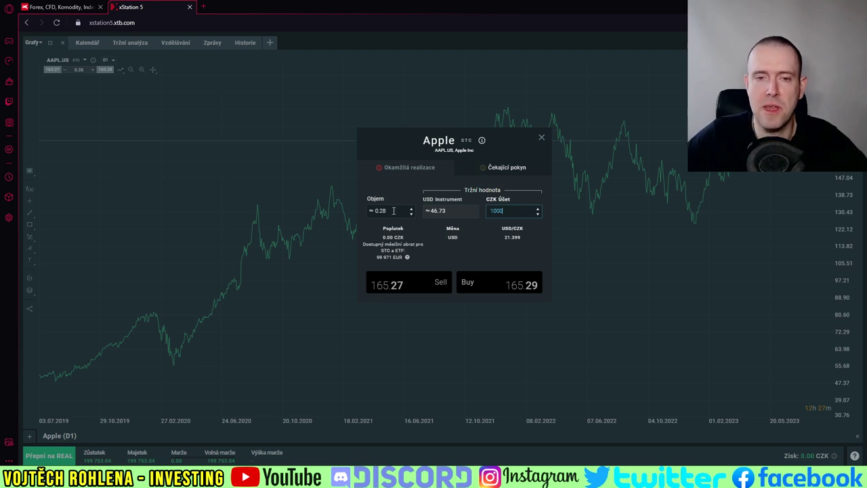
Try a volume of 0.2811968 shares for the Apple order.
{"action": "left_click", "coordinate": [394, 210]}
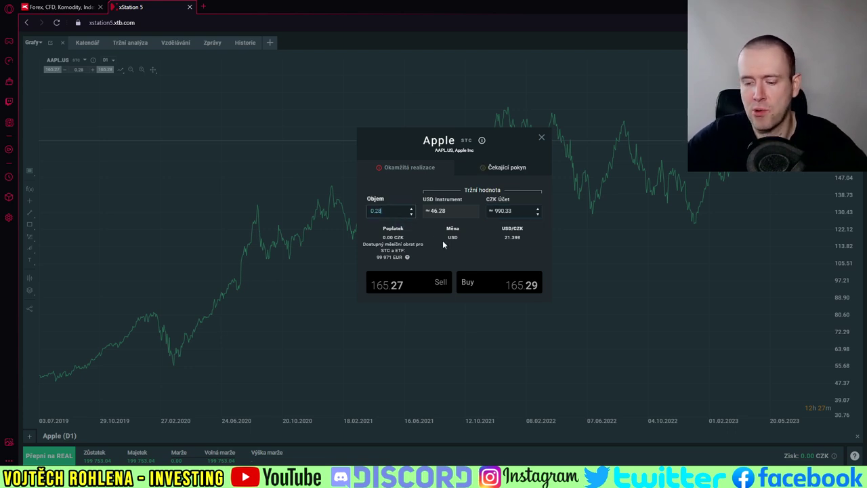
{"action": "type", "text": "11968"}
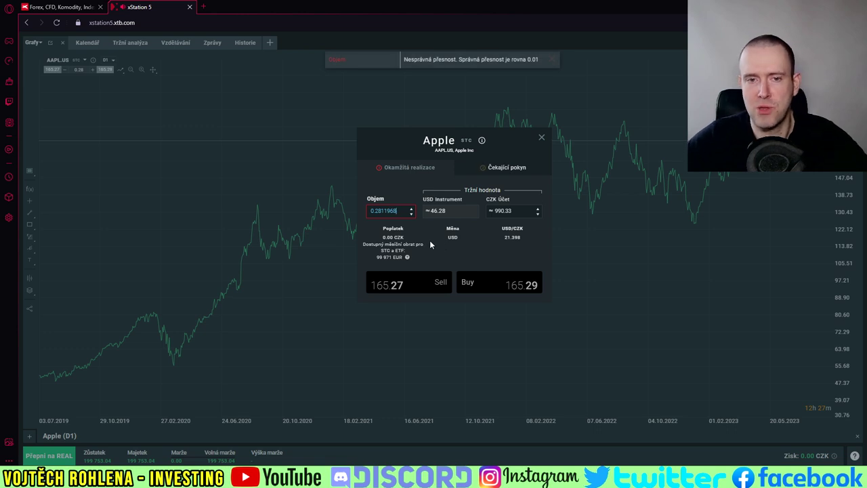
{"action": "left_click_drag", "start_coordinate": [397, 211], "coordinate": [377, 210]}
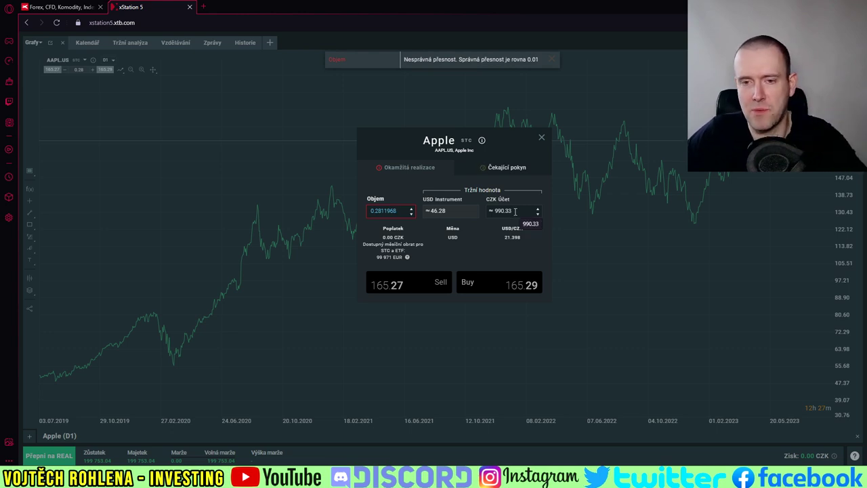
Set the Apple order's volume to 0.2, try extending it to 0.265165, and delete the excess decimals.
{"action": "left_click_drag", "start_coordinate": [407, 211], "coordinate": [366, 212]}
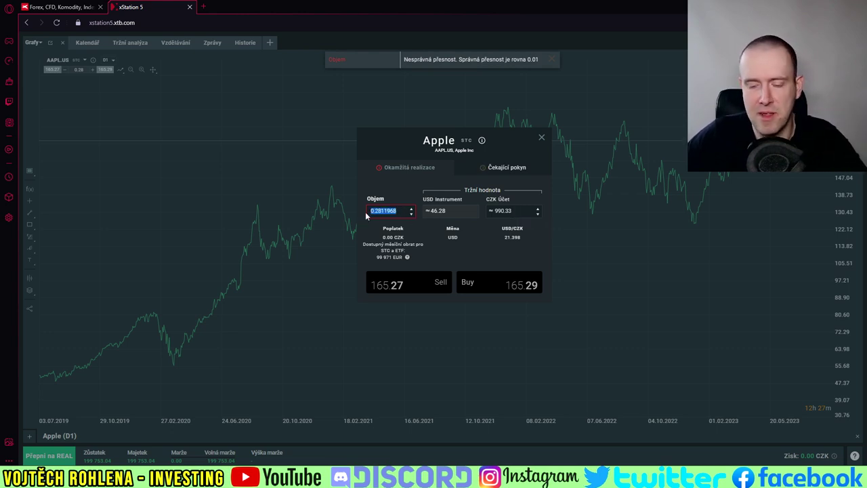
{"action": "type", "text": "0.2"}
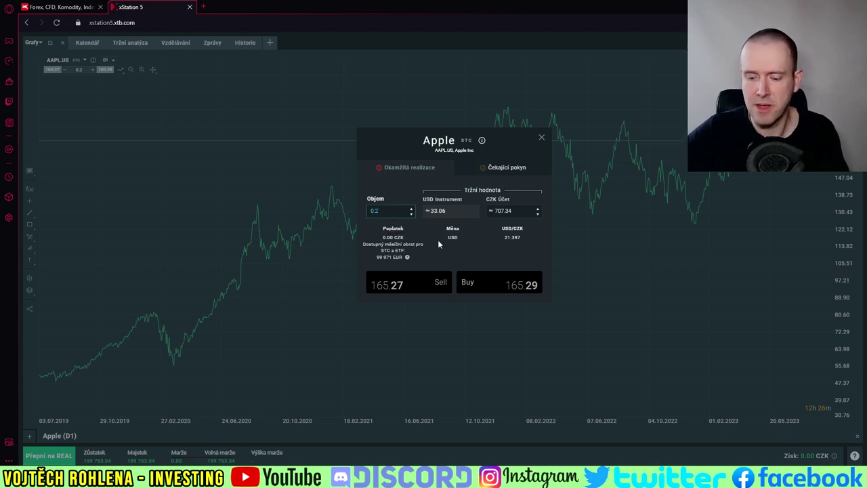
{"action": "type", "text": "65165"}
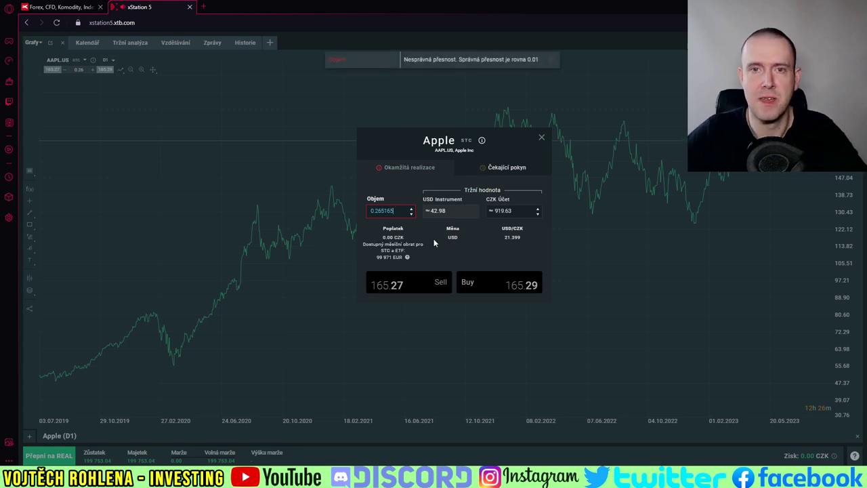
{"action": "left_click_drag", "start_coordinate": [393, 211], "coordinate": [384, 210]}
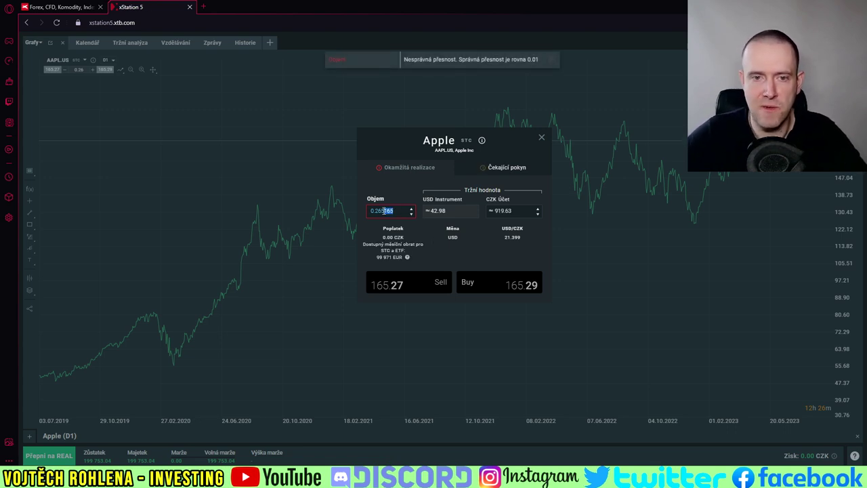
{"action": "key", "text": "BackSpace"}
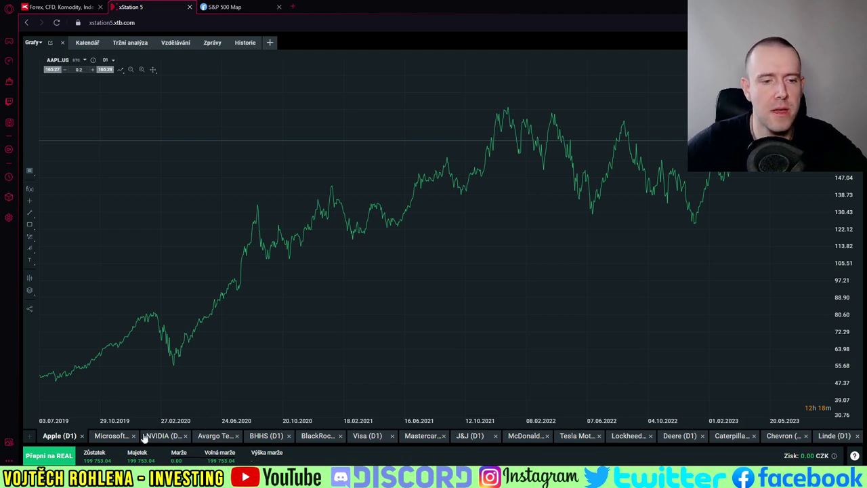
View the open daily charts of Microsoft, NVIDIA, AVGO.US and BRKB.US one after another.
{"action": "left_click", "coordinate": [102, 439]}
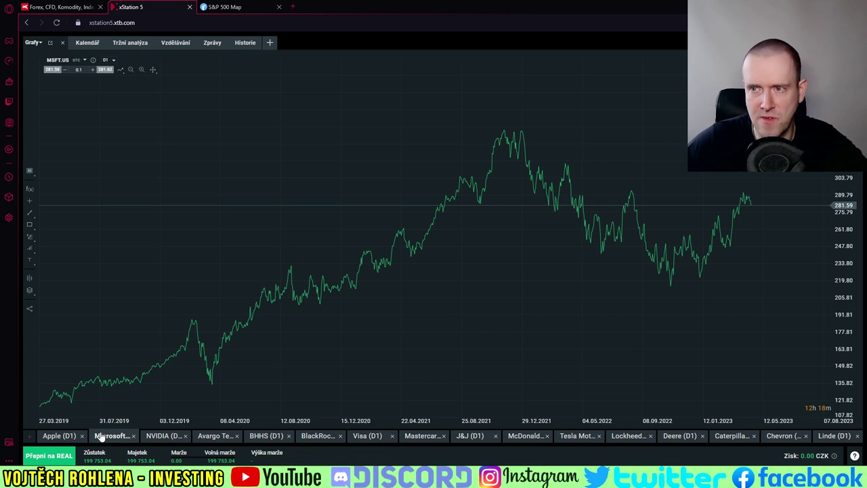
{"action": "left_click", "coordinate": [158, 437]}
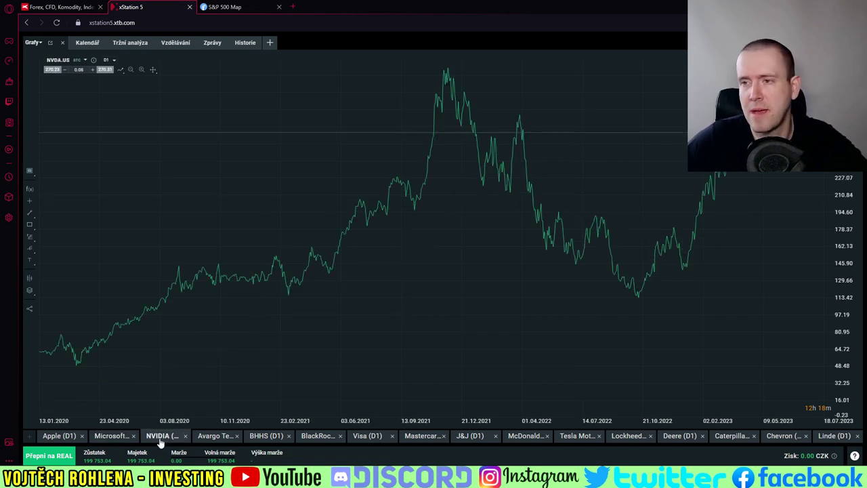
{"action": "left_click", "coordinate": [218, 438]}
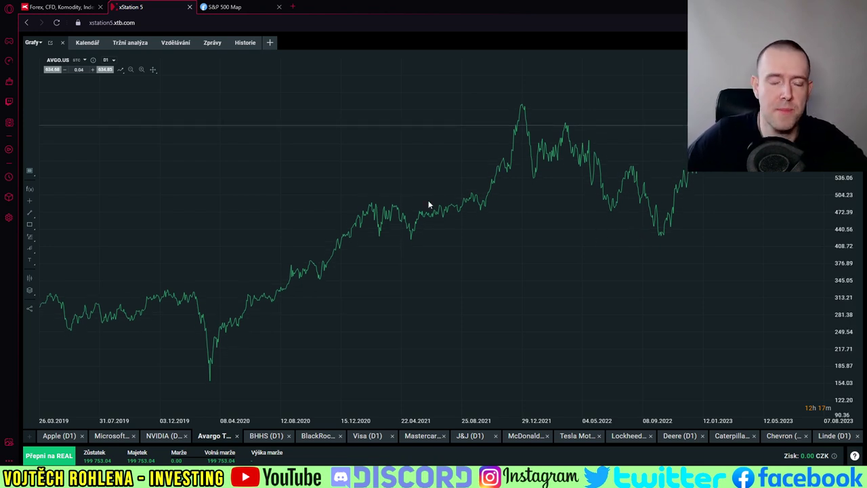
{"action": "left_click", "coordinate": [266, 435]}
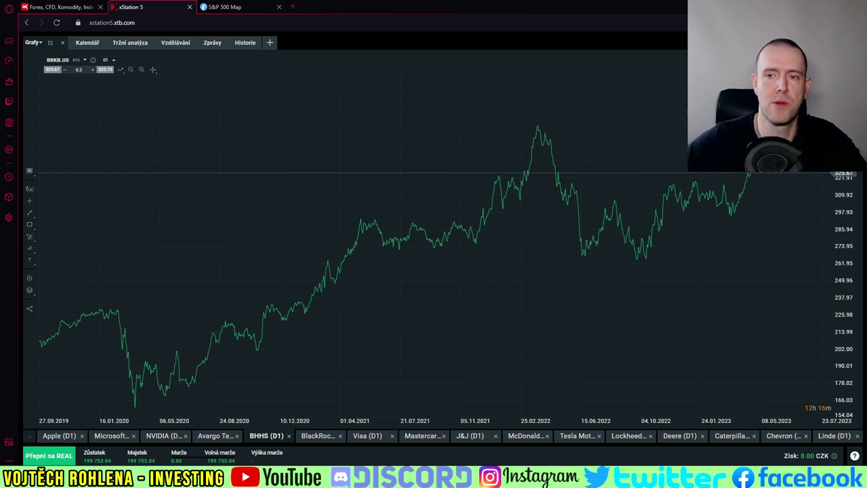
Examine the recent price development on the daily charts of BRKB.US and BlackRock.
{"action": "left_click_drag", "start_coordinate": [502, 276], "coordinate": [470, 300]}
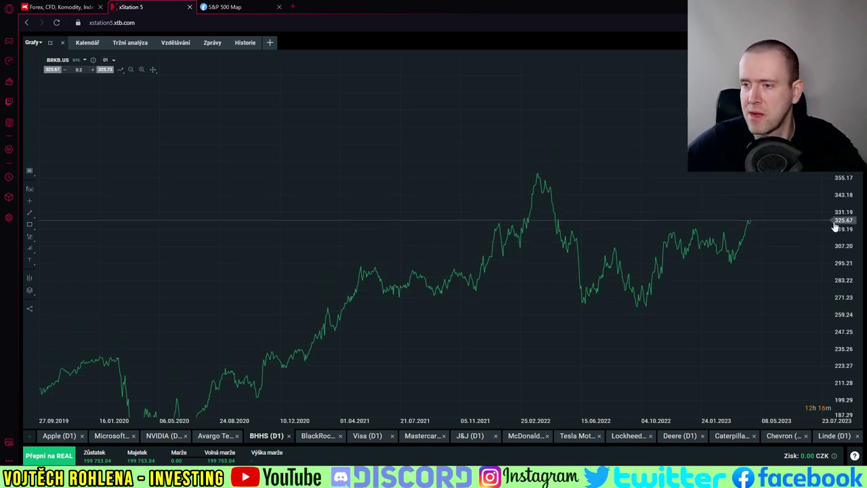
{"action": "left_click_drag", "start_coordinate": [640, 293], "coordinate": [616, 245]}
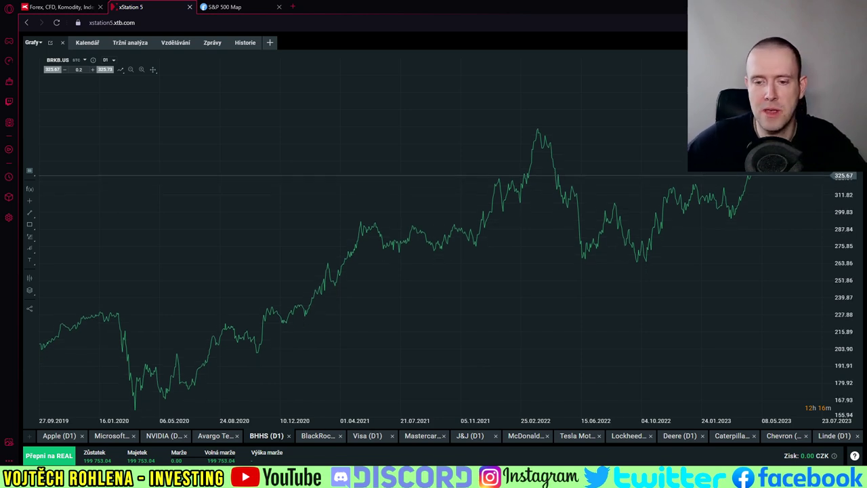
{"action": "left_click", "coordinate": [317, 435]}
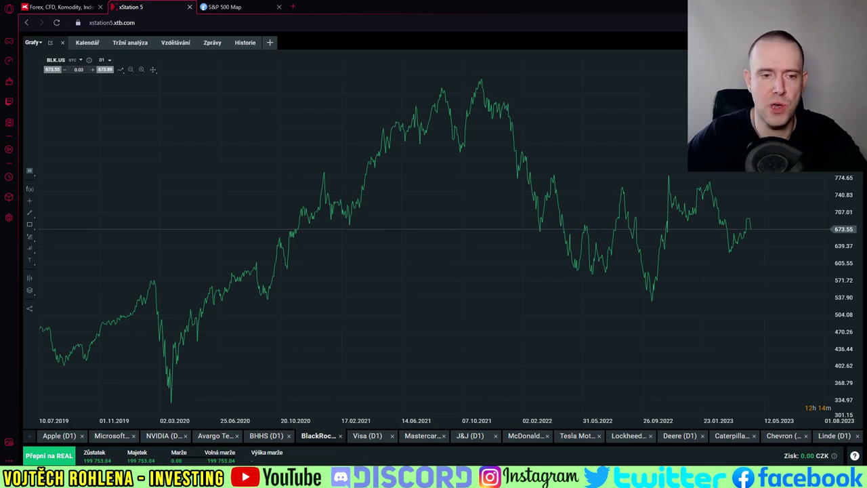
{"action": "left_click_drag", "start_coordinate": [610, 225], "coordinate": [587, 256]}
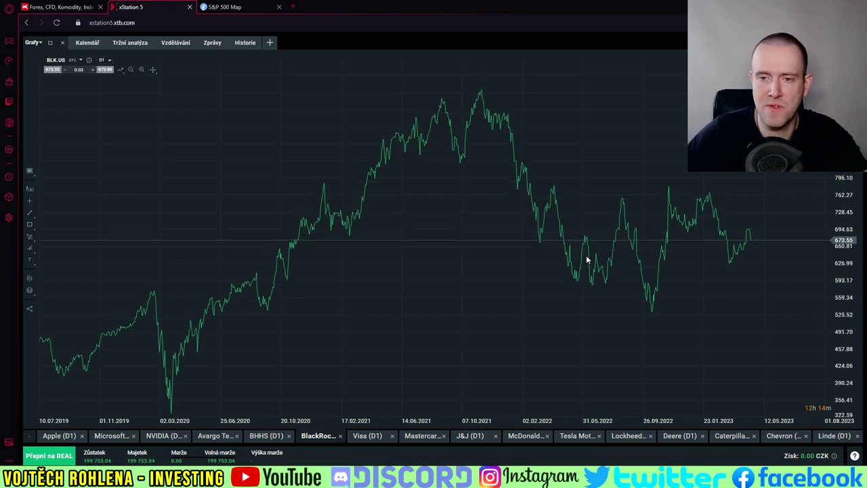
View the open daily charts of Visa, Mastercard, J&J, McDonald's and Tesla one after another.
{"action": "left_click", "coordinate": [380, 439]}
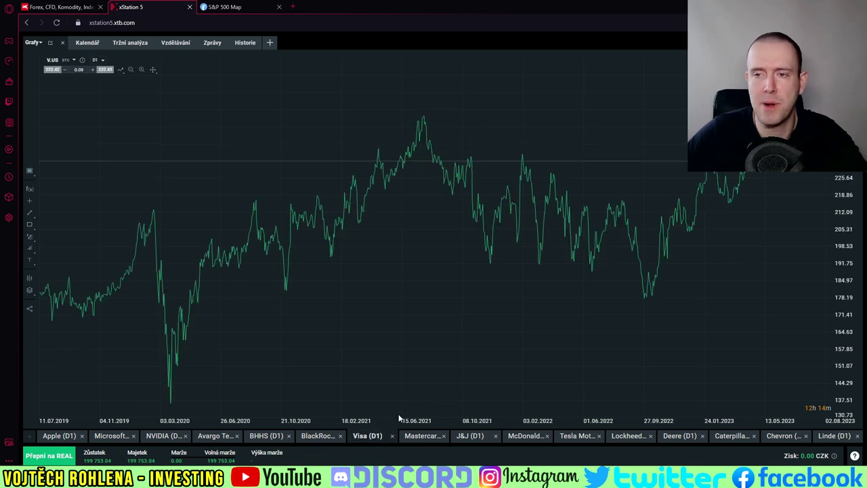
{"action": "left_click", "coordinate": [426, 435]}
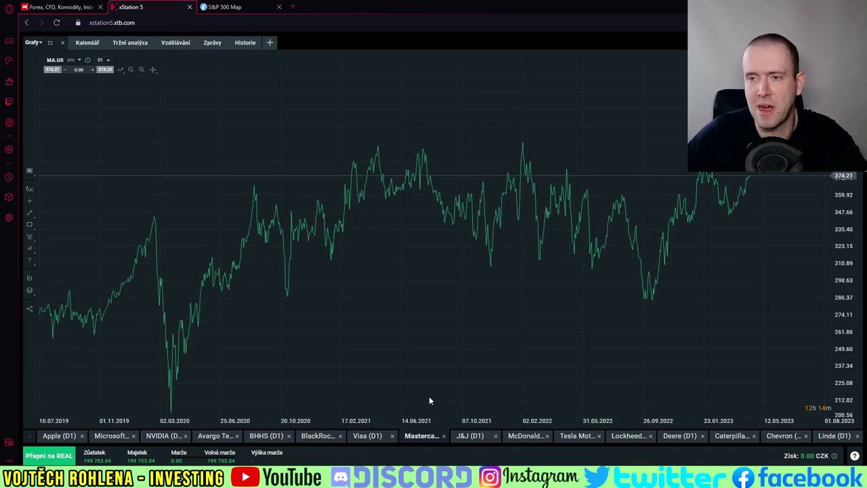
{"action": "left_click", "coordinate": [467, 439]}
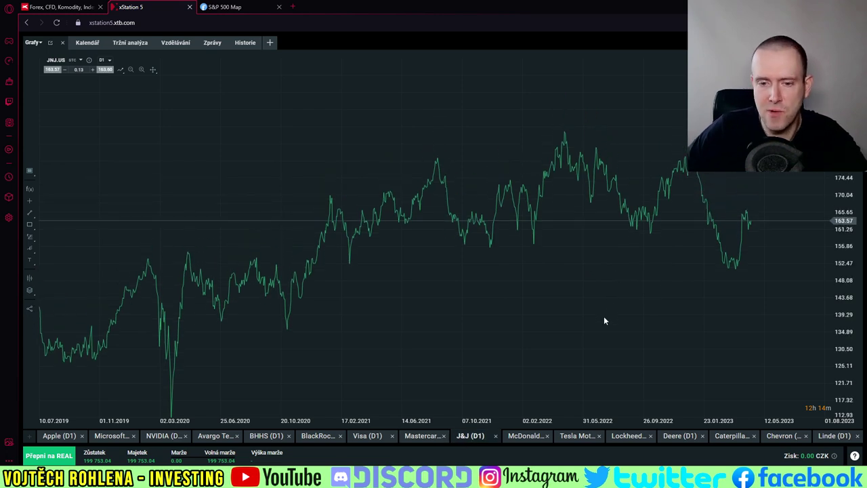
{"action": "left_click", "coordinate": [532, 437]}
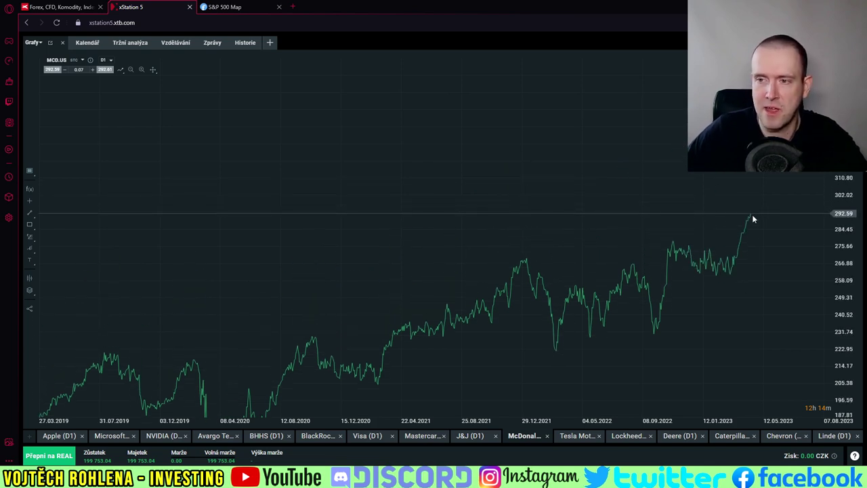
{"action": "left_click", "coordinate": [584, 439]}
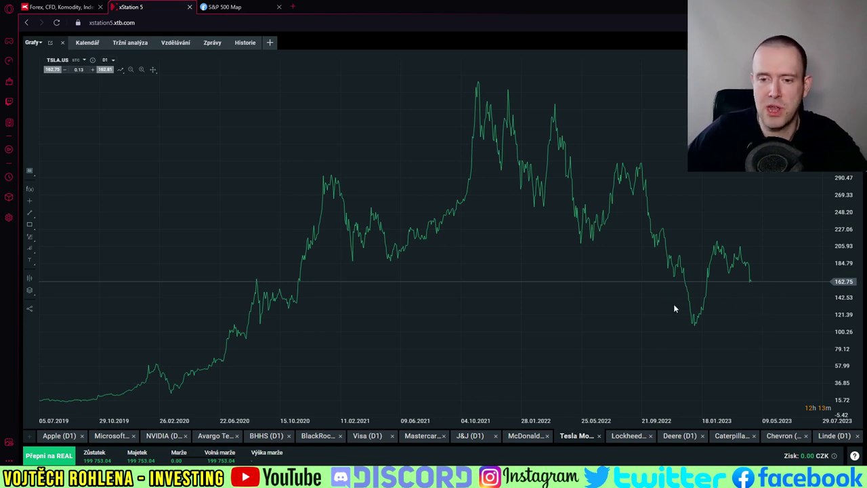
Examine the daily charts of Lockheed and Deere, including their most recent prices.
{"action": "left_click", "coordinate": [631, 436]}
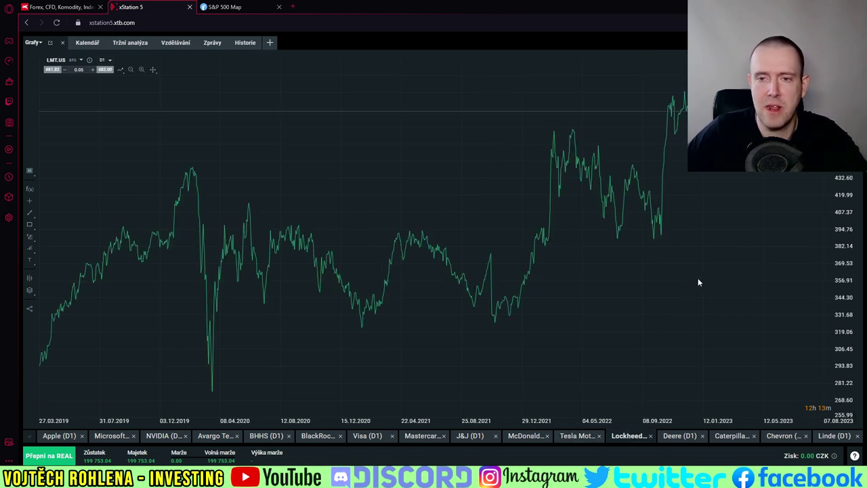
{"action": "left_click_drag", "start_coordinate": [698, 258], "coordinate": [669, 298]}
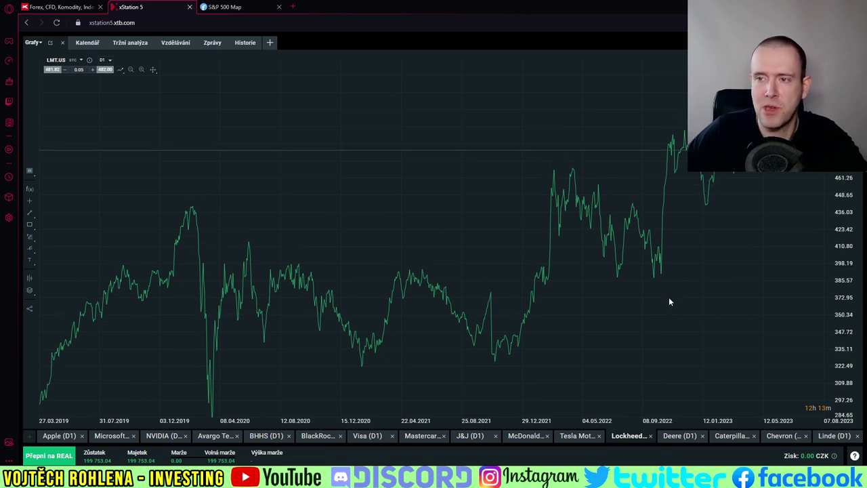
{"action": "left_click_drag", "start_coordinate": [699, 241], "coordinate": [681, 229]}
{"action": "left_click", "coordinate": [684, 437]}
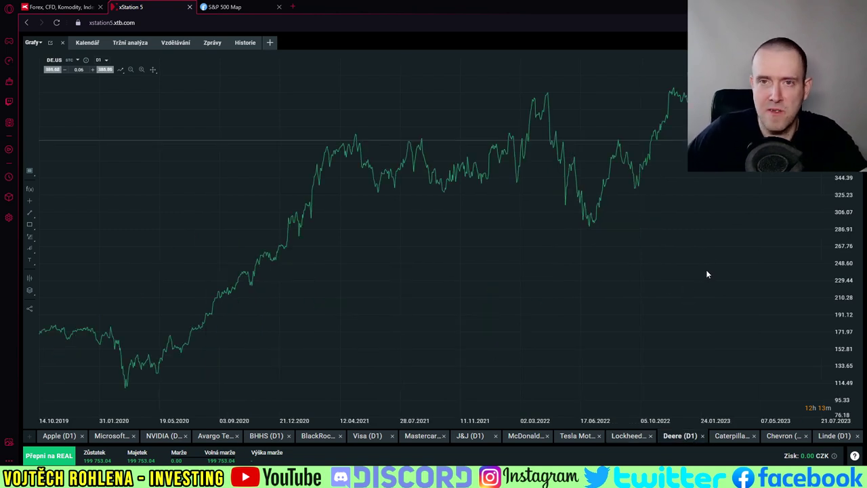
{"action": "left_click_drag", "start_coordinate": [706, 271], "coordinate": [663, 348]}
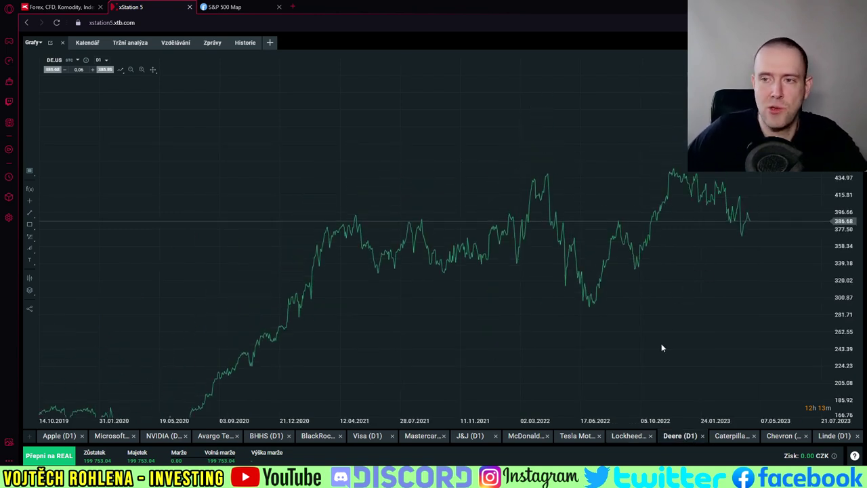
Examine the daily charts of Caterpillar and Chevron, including their most recent prices.
{"action": "left_click", "coordinate": [732, 436]}
{"action": "left_click_drag", "start_coordinate": [680, 258], "coordinate": [669, 315]}
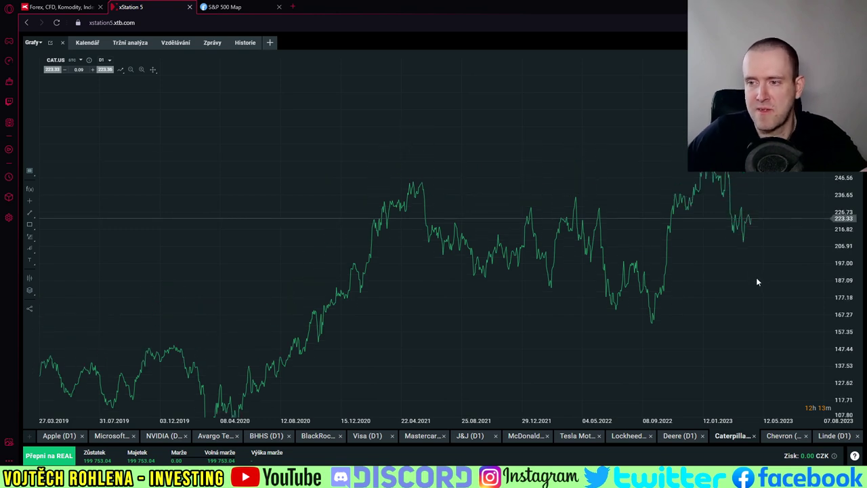
{"action": "left_click", "coordinate": [783, 436]}
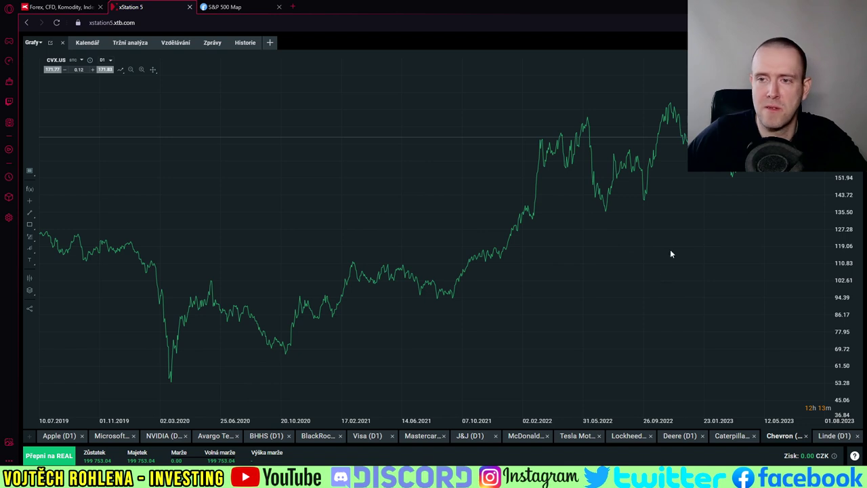
{"action": "left_click_drag", "start_coordinate": [670, 251], "coordinate": [660, 312]}
{"action": "left_click_drag", "start_coordinate": [736, 241], "coordinate": [697, 200]}
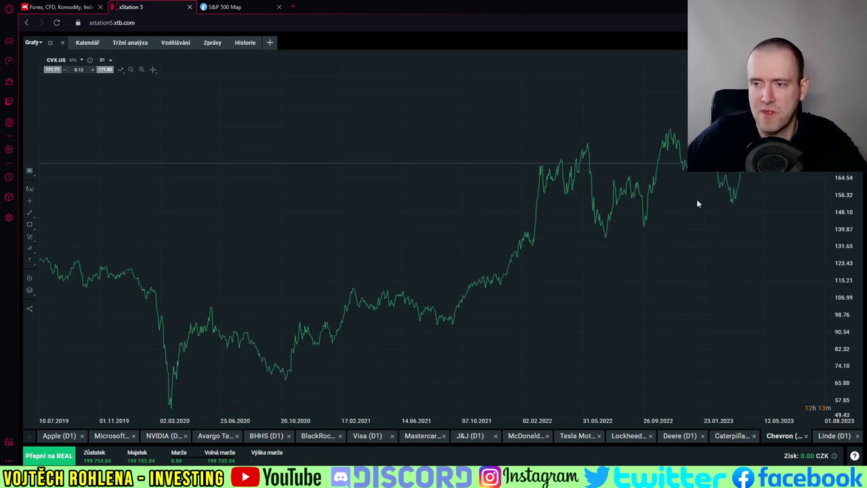
Examine the Linde daily chart up to its latest prices and return to the Apple chart.
{"action": "left_click", "coordinate": [828, 437]}
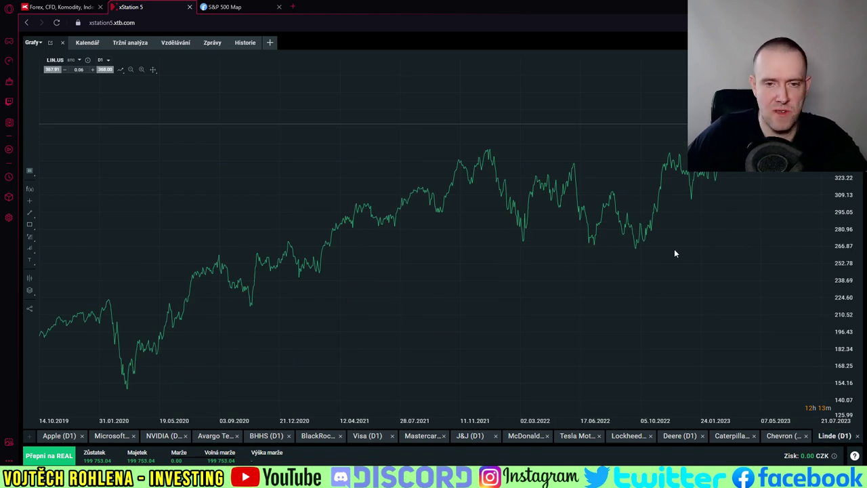
{"action": "left_click_drag", "start_coordinate": [663, 234], "coordinate": [621, 337]}
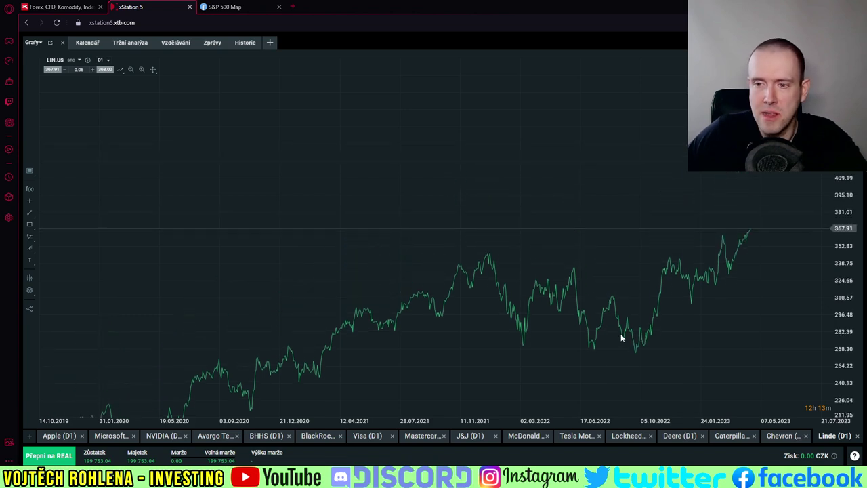
{"action": "double_click", "coordinate": [834, 238]}
{"action": "left_click_drag", "start_coordinate": [675, 240], "coordinate": [671, 193]}
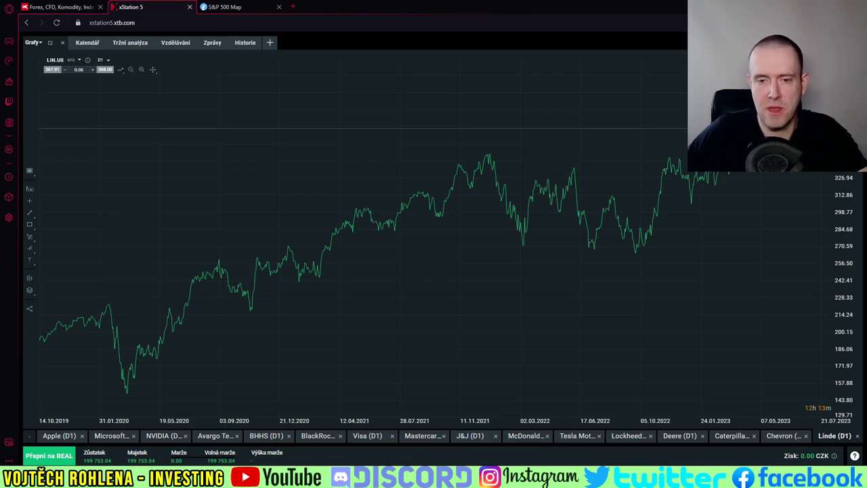
{"action": "left_click", "coordinate": [59, 436]}
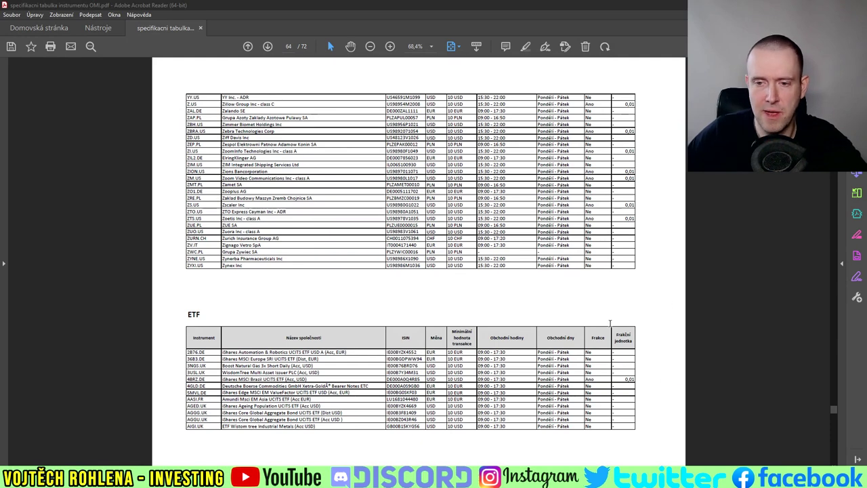
Check the ETF listings in the instrument specification PDF for fractional availability and fractional unit.
{"action": "scroll", "coordinate": [436, 332], "scroll_direction": "down", "scroll_amount": 15}
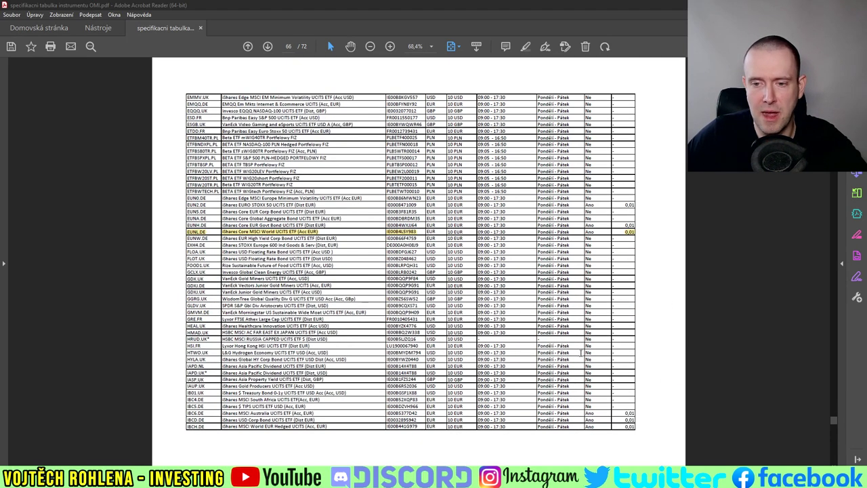
{"action": "scroll", "coordinate": [539, 342], "scroll_direction": "up", "scroll_amount": 5}
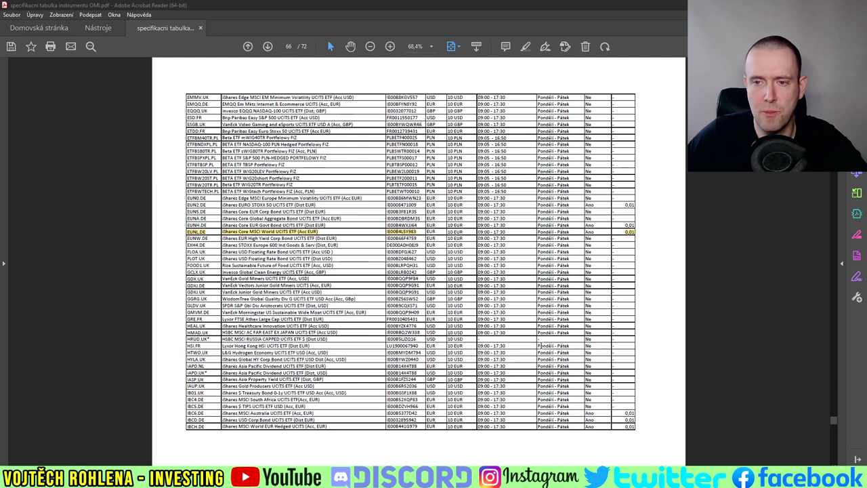
{"action": "scroll", "coordinate": [540, 344], "scroll_direction": "up", "scroll_amount": 5}
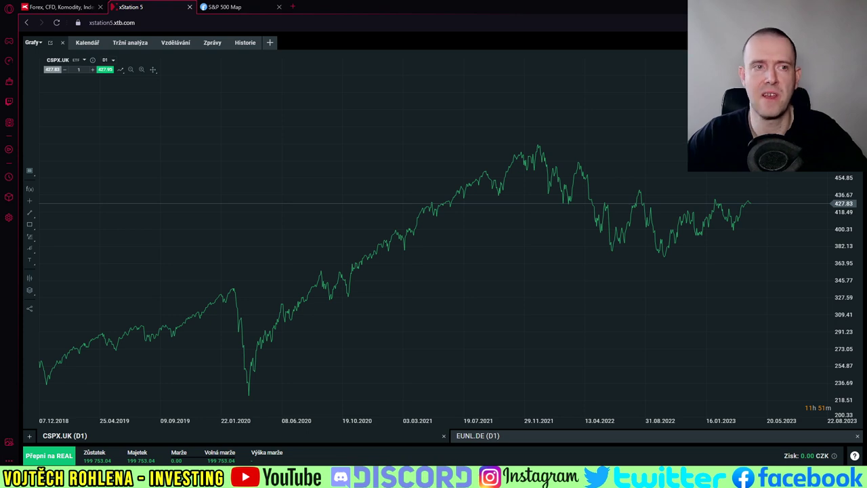
Review the basic instrument information for CSPX.UK and close it.
{"action": "left_click", "coordinate": [92, 60]}
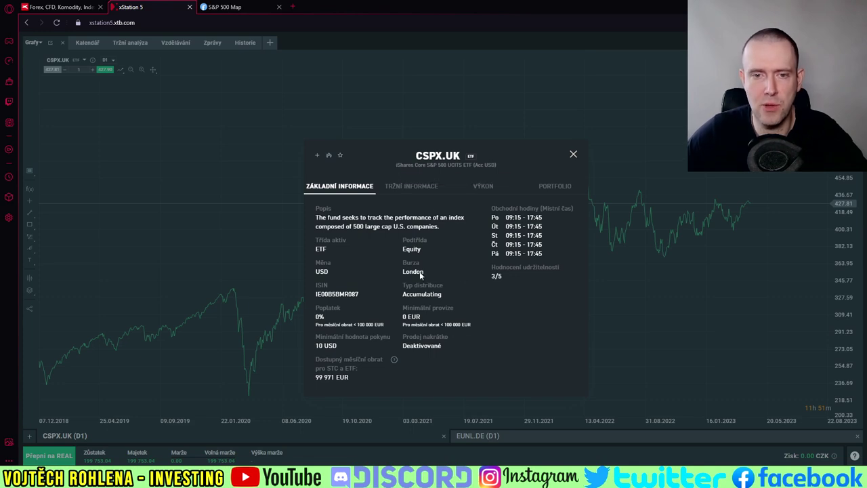
{"action": "left_click", "coordinate": [574, 155]}
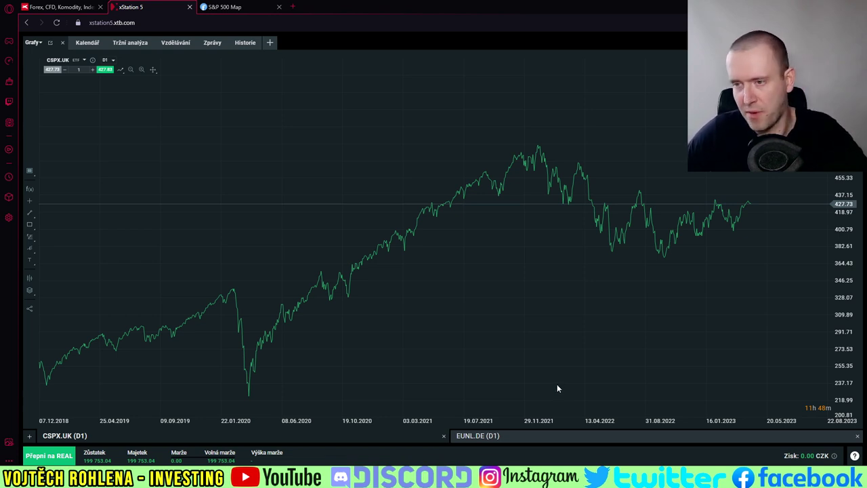
Open a new order for CSPX.UK and set its market value to 1500 in the CZK account currency.
{"action": "right_click", "coordinate": [459, 269]}
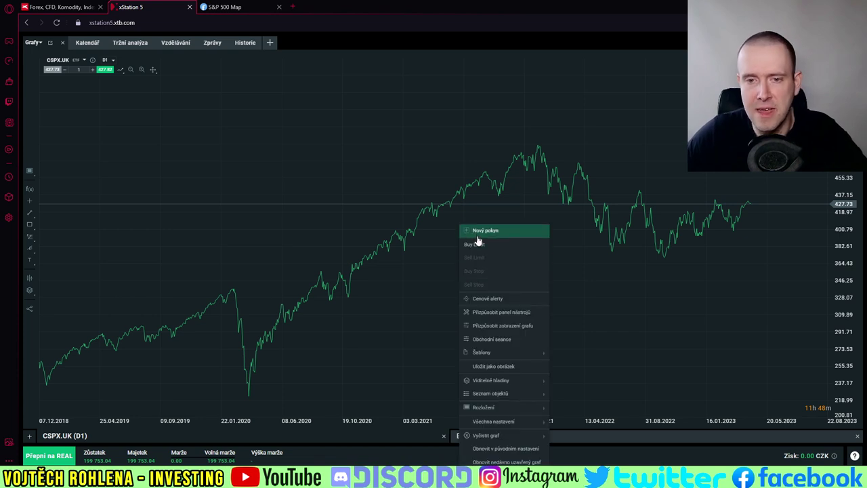
{"action": "left_click", "coordinate": [476, 236]}
{"action": "left_click_drag", "start_coordinate": [510, 180], "coordinate": [477, 181]}
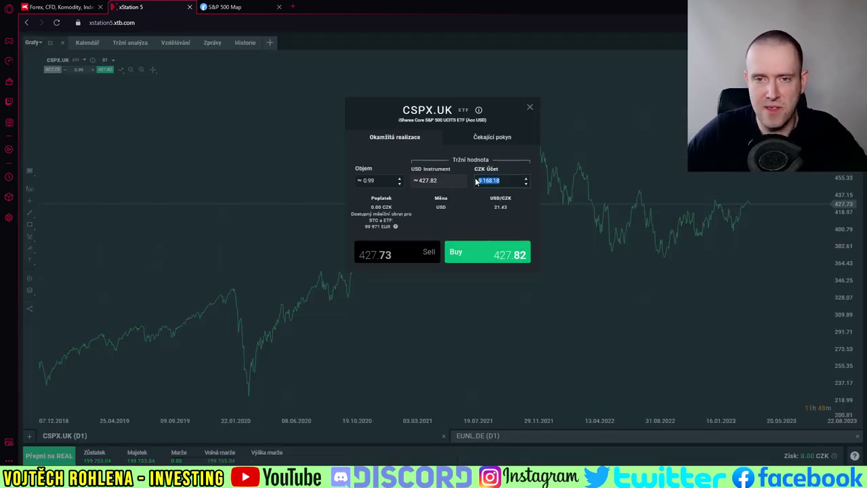
{"action": "type", "text": "1500"}
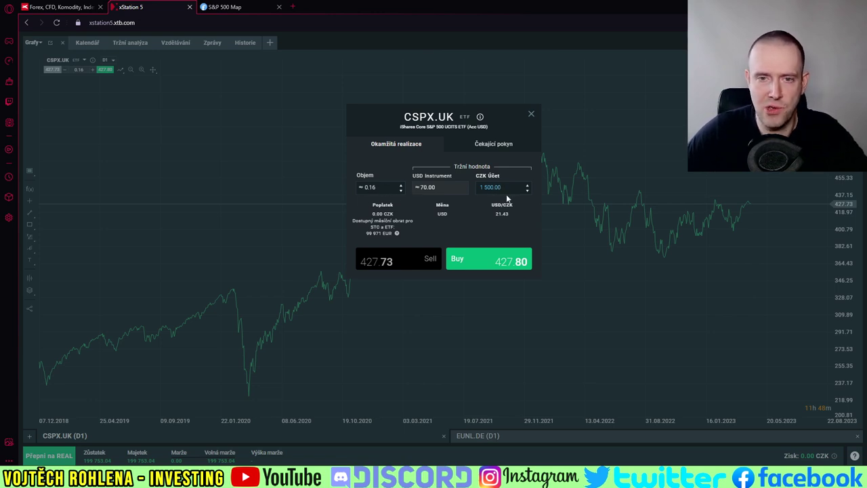
Replace the volume of the CSPX.UK order with a new fractional amount.
{"action": "left_click_drag", "start_coordinate": [381, 186], "coordinate": [355, 189]}
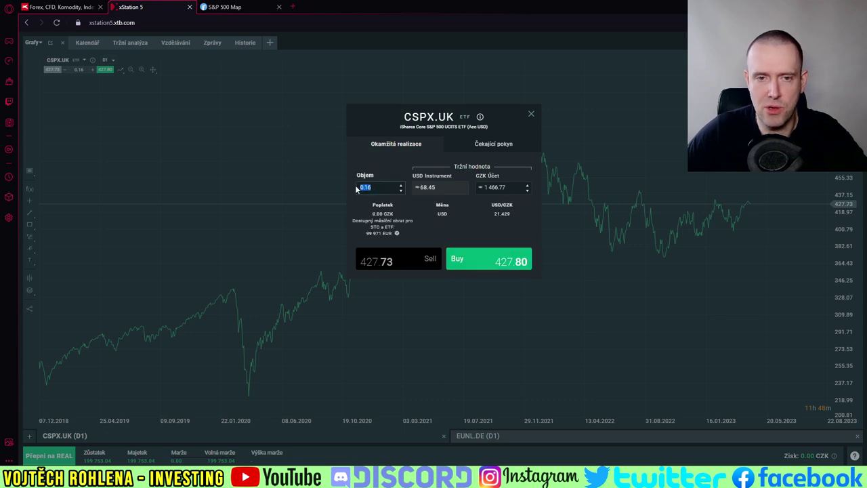
{"action": "type", "text": "0"}
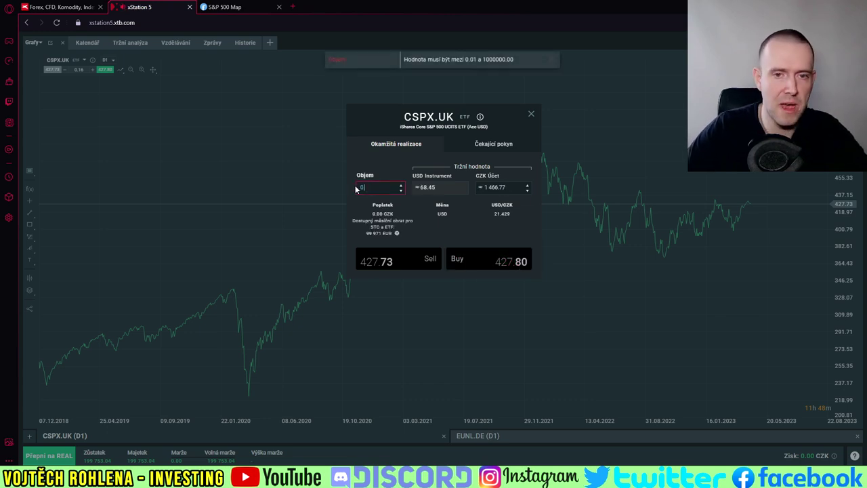